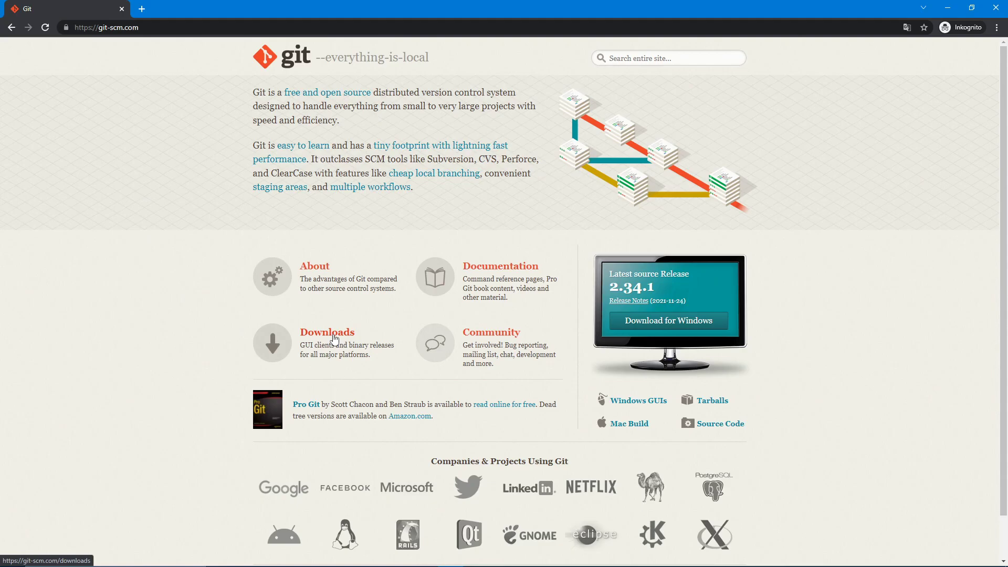
Open the Windows download page on the Git website
{"action": "left_click", "coordinate": [333, 339]}
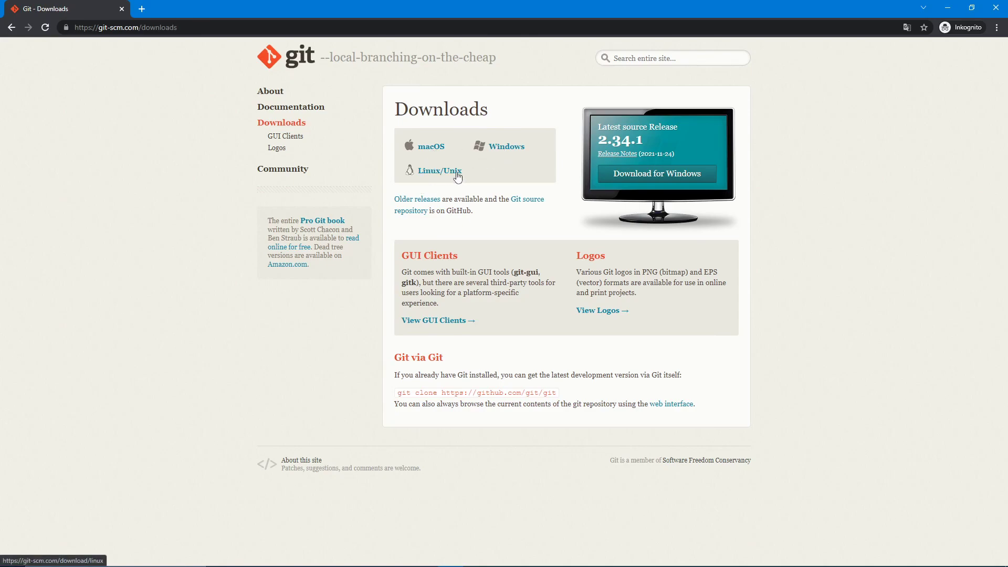
{"action": "left_click", "coordinate": [510, 149]}
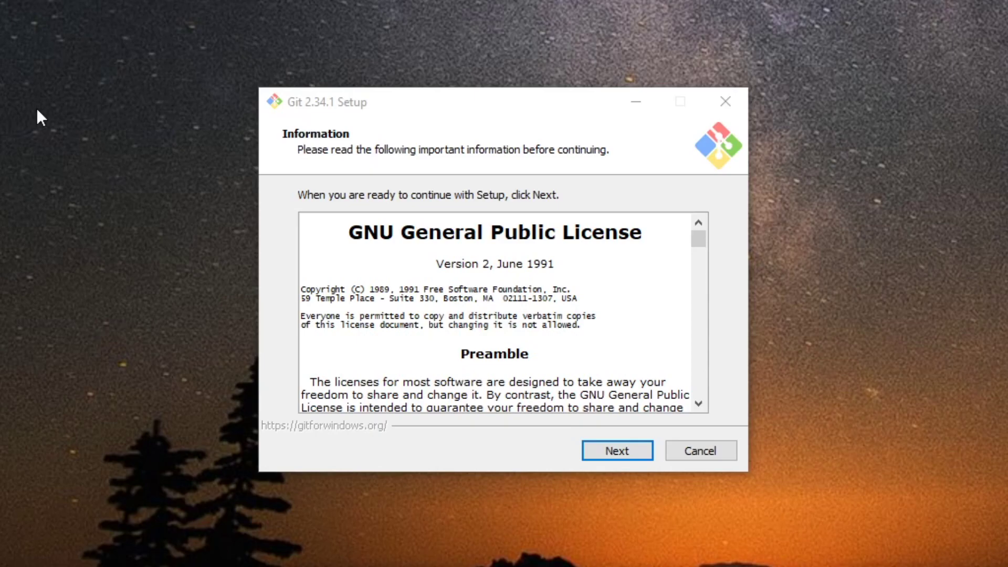
Accept the license information in Git Setup and install into the existing folder C:\Program Files\Git
{"action": "left_click_drag", "start_coordinate": [698, 239], "coordinate": [704, 388]}
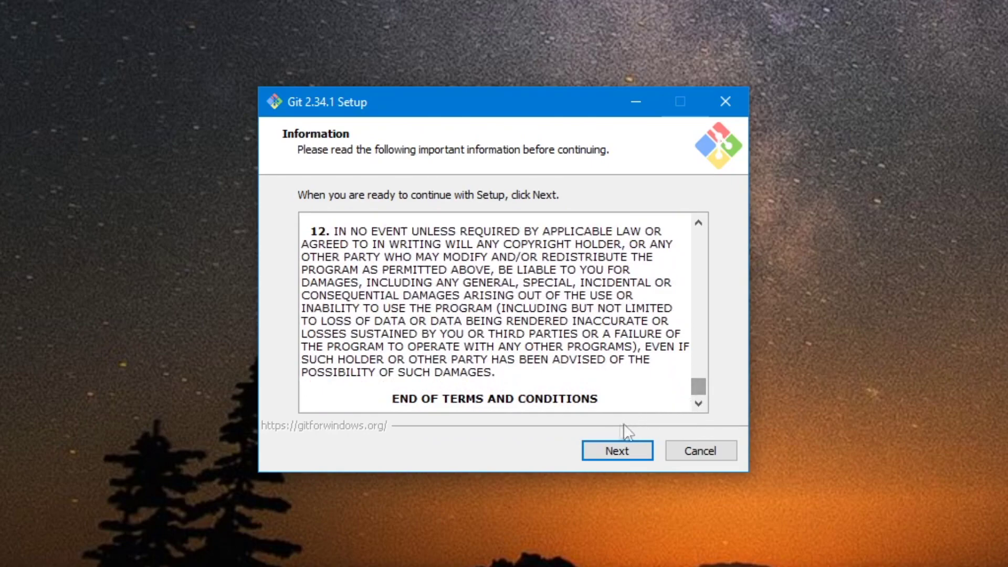
{"action": "left_click", "coordinate": [608, 461]}
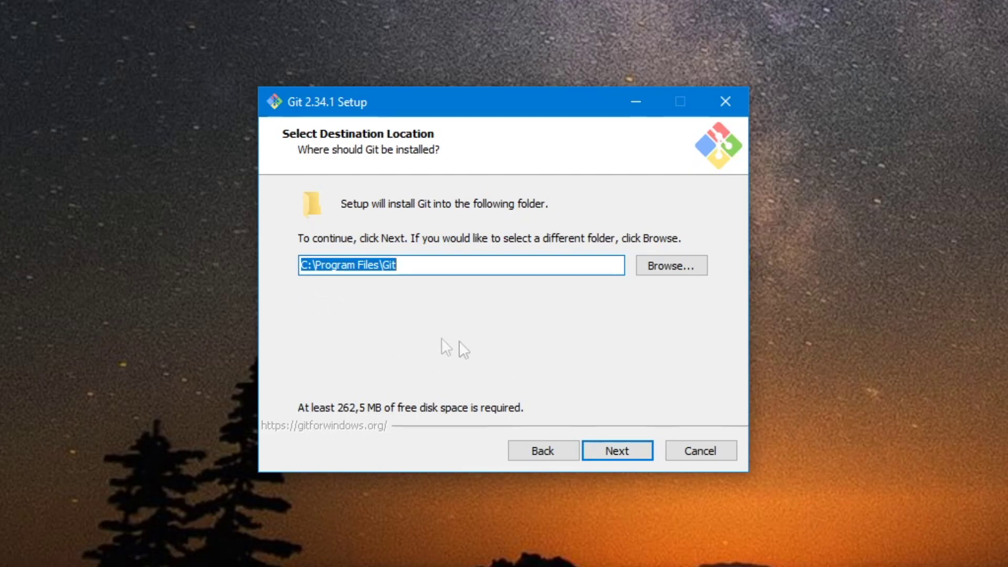
{"action": "left_click", "coordinate": [631, 450]}
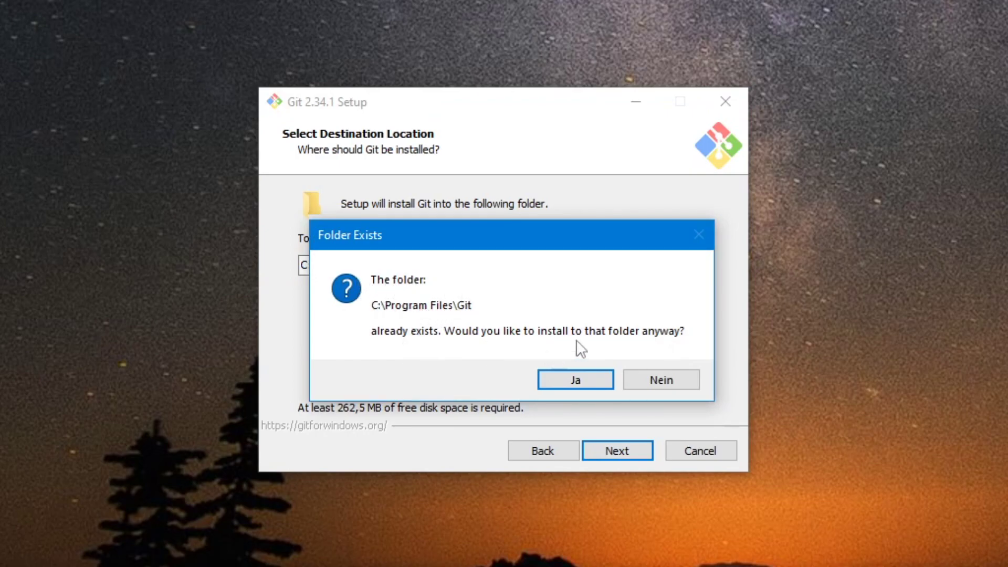
{"action": "left_click", "coordinate": [568, 385]}
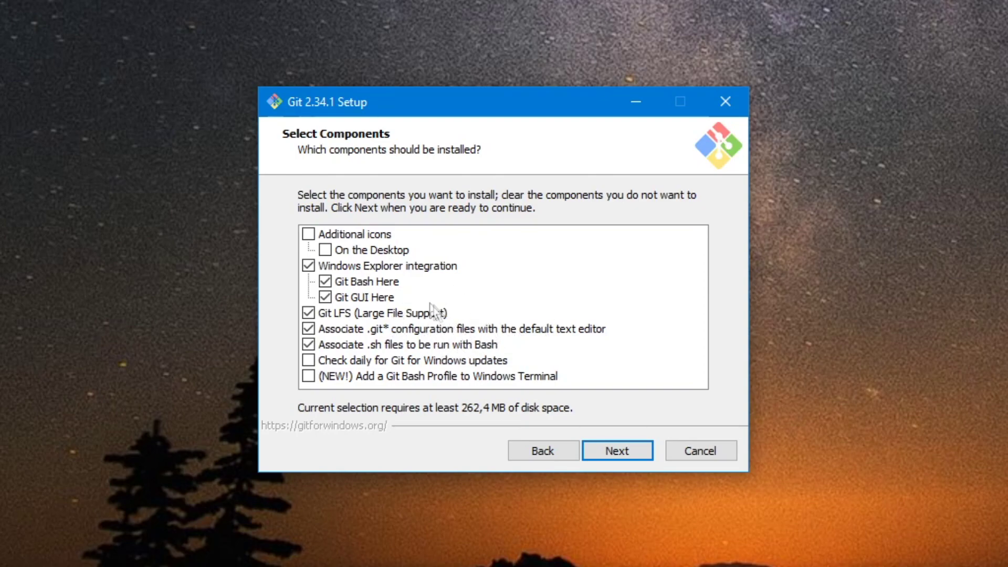
Add the desktop icon and daily update check components, and accept Git as the Start Menu folder
{"action": "left_click", "coordinate": [309, 234]}
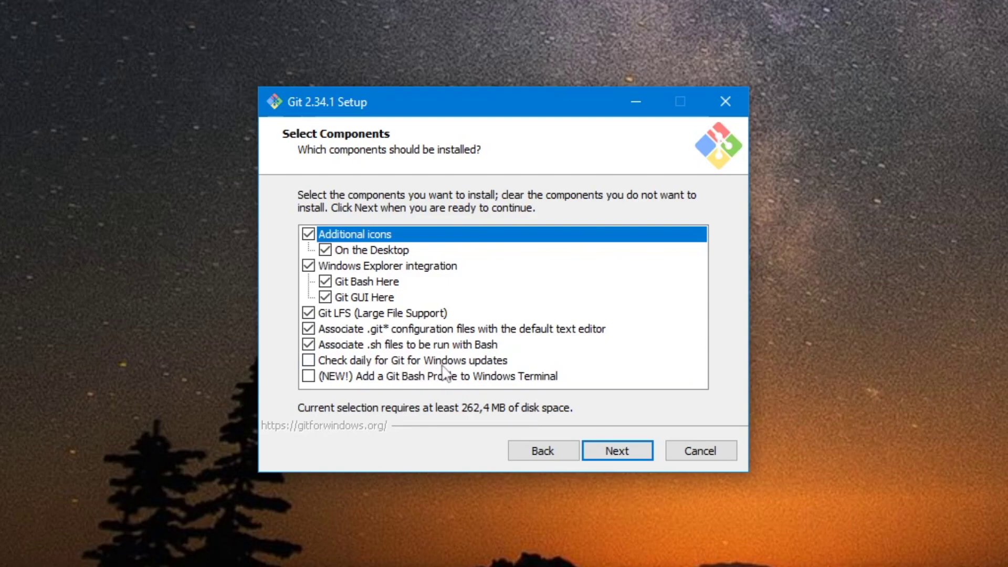
{"action": "left_click", "coordinate": [309, 362]}
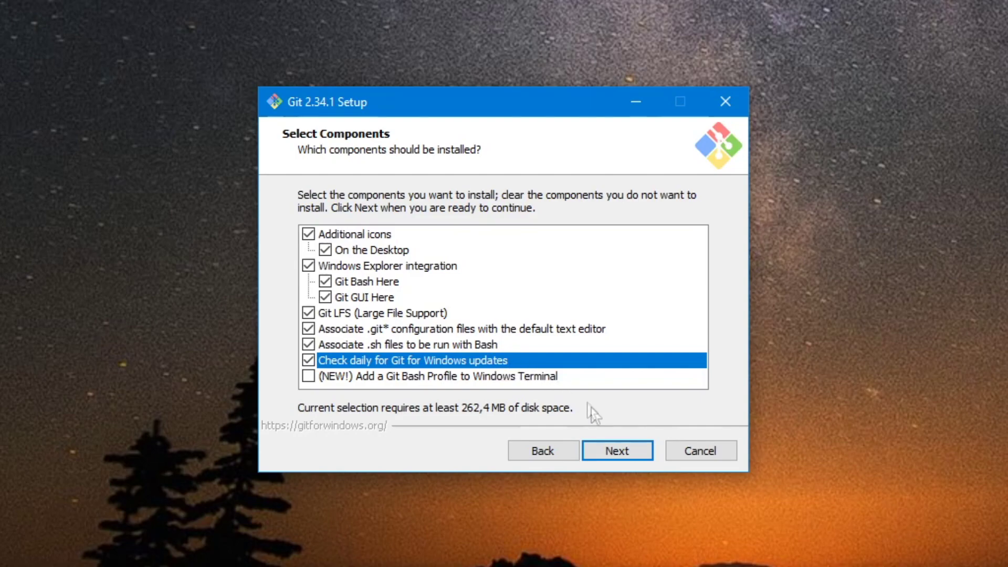
{"action": "left_click", "coordinate": [619, 450]}
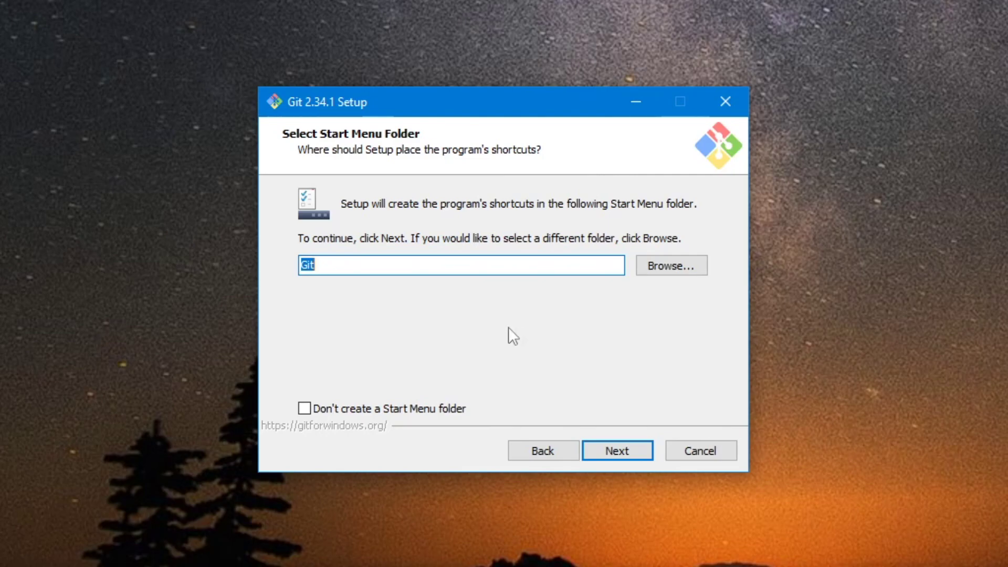
{"action": "left_click", "coordinate": [614, 453]}
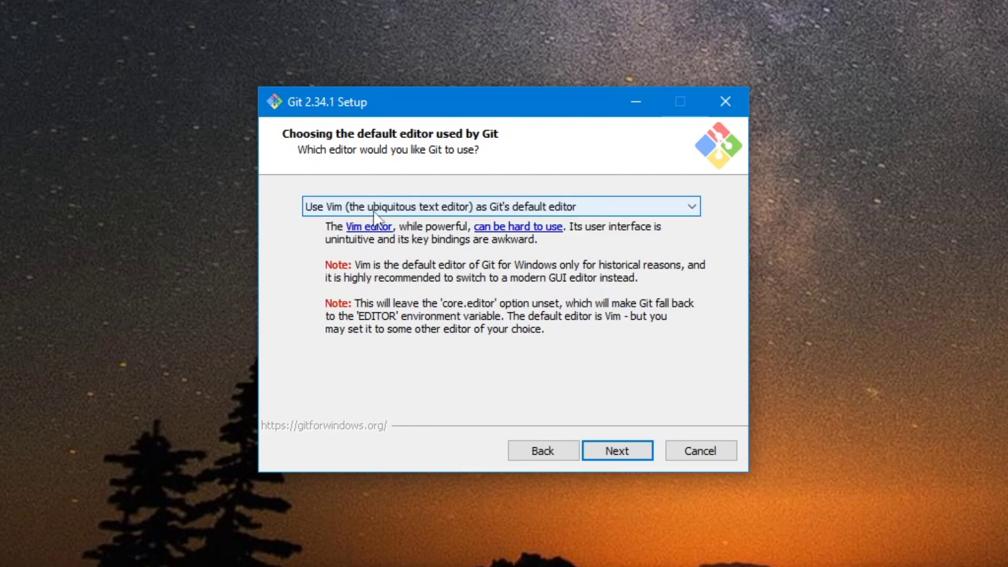
Choose Visual Studio Code as Git's default editor and continue the setup
{"action": "left_click", "coordinate": [670, 209]}
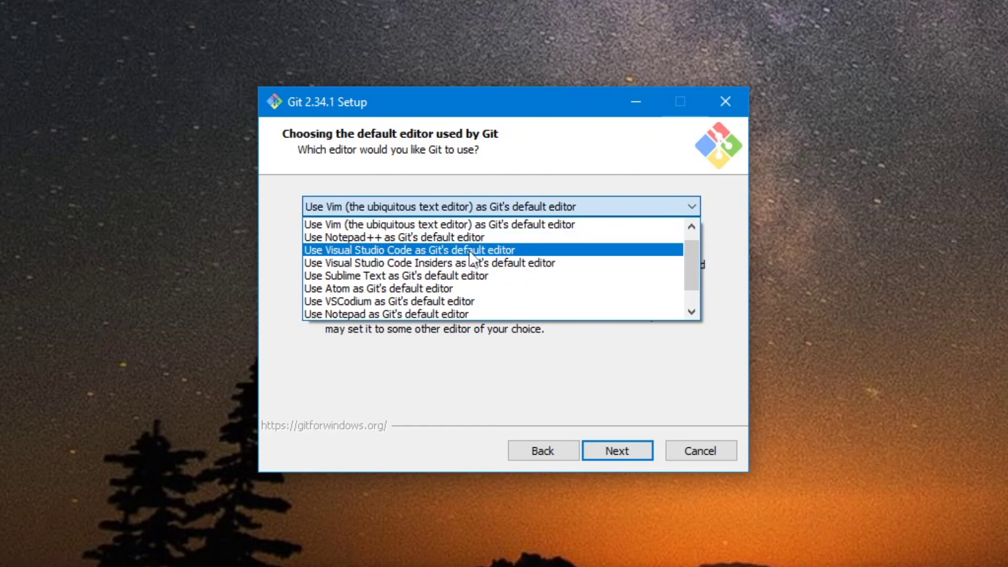
{"action": "mouse_move", "coordinate": [687, 248]}
{"action": "left_mouse_down"}
{"action": "mouse_move", "coordinate": [688, 272]}
{"action": "mouse_move", "coordinate": [692, 243]}
{"action": "left_mouse_up"}
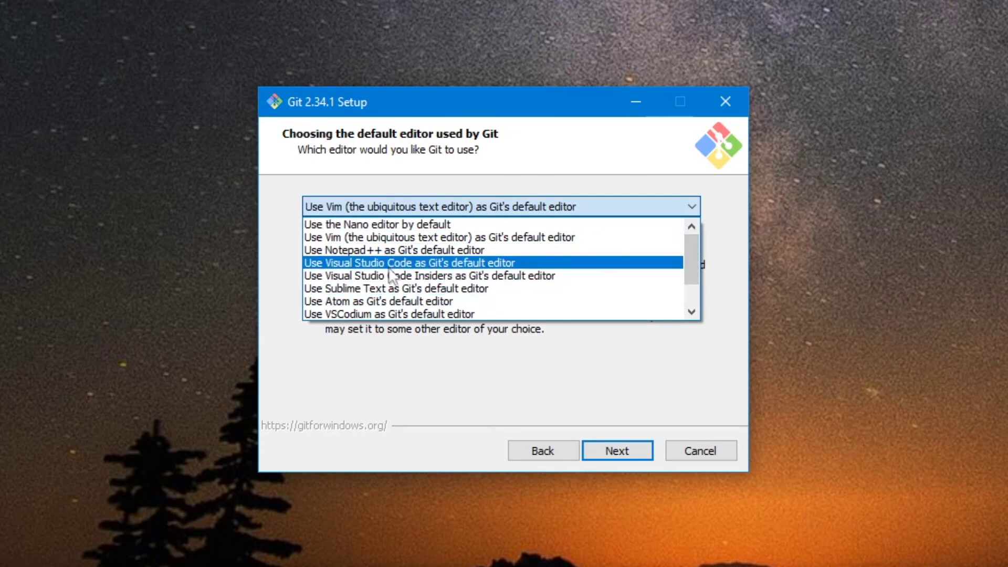
{"action": "left_click", "coordinate": [407, 266]}
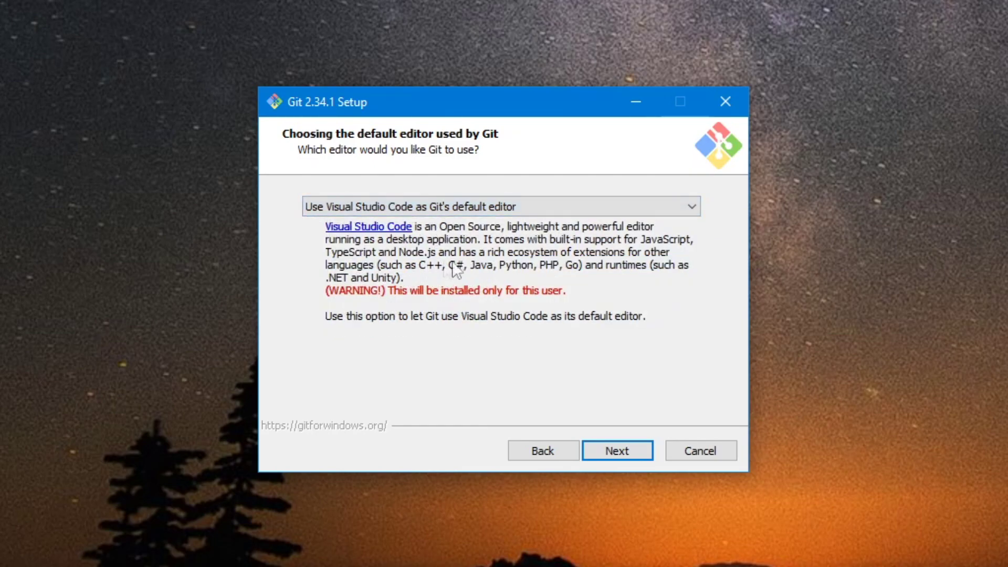
{"action": "left_click", "coordinate": [625, 454]}
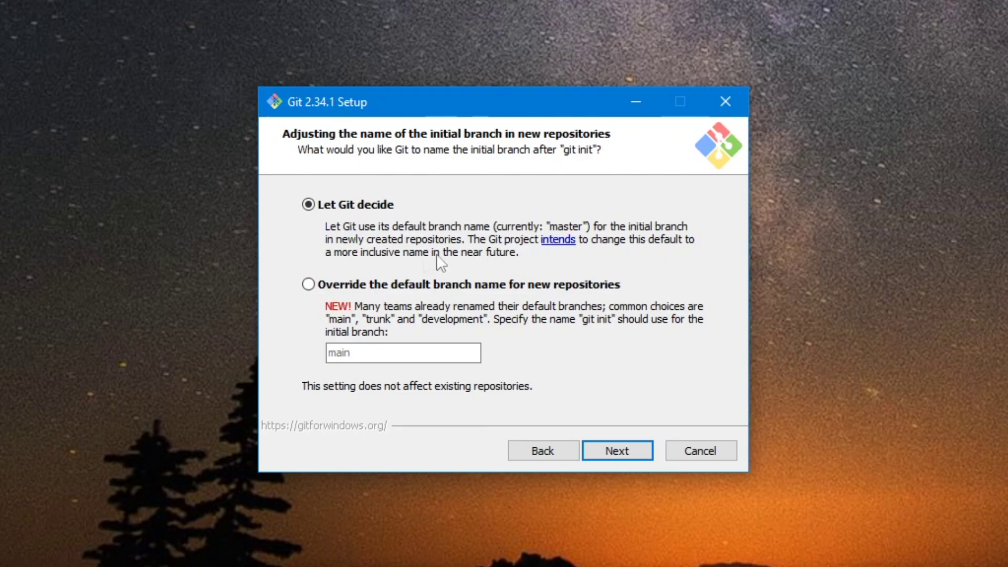
Override the default branch name for new repositories with "main" and continue the setup
{"action": "left_click", "coordinate": [310, 283]}
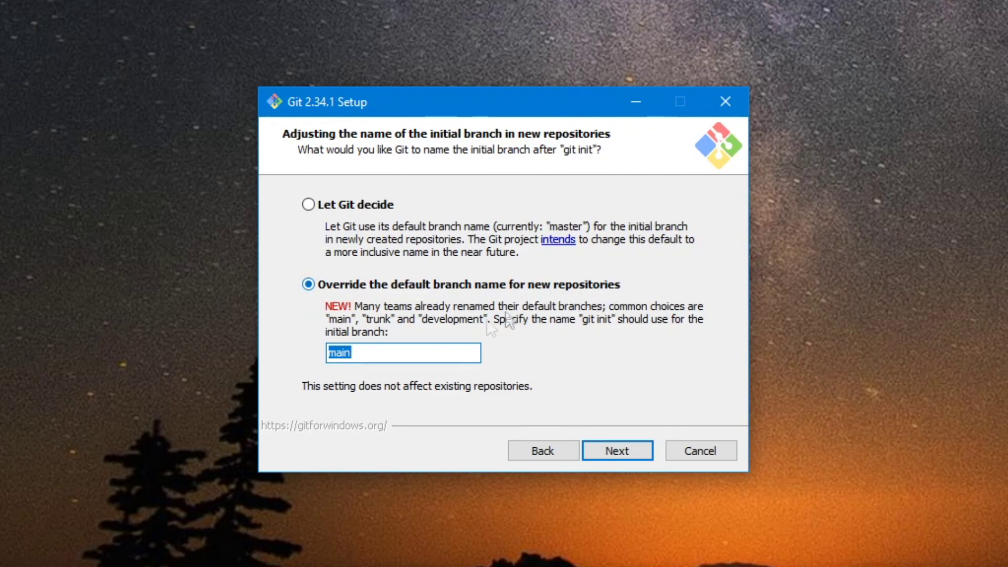
{"action": "left_click", "coordinate": [387, 351]}
{"action": "left_click", "coordinate": [404, 359]}
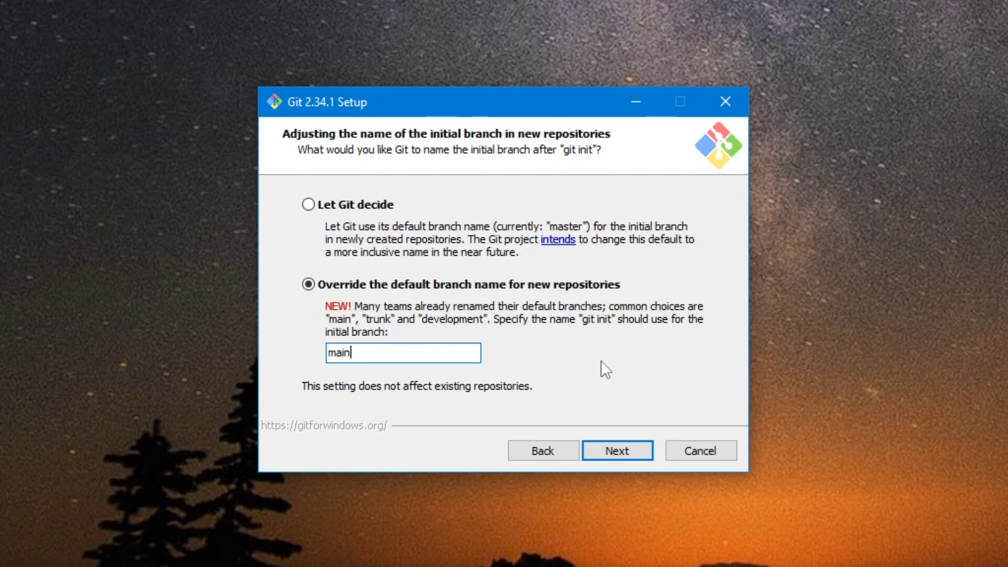
{"action": "left_click_drag", "start_coordinate": [352, 352], "coordinate": [291, 348]}
{"action": "left_click", "coordinate": [421, 352]}
{"action": "left_click_drag", "start_coordinate": [379, 361], "coordinate": [313, 360]}
{"action": "left_click", "coordinate": [397, 359]}
{"action": "left_click_drag", "start_coordinate": [379, 353], "coordinate": [328, 355]}
{"action": "left_click", "coordinate": [364, 355]}
{"action": "left_click", "coordinate": [629, 462]}
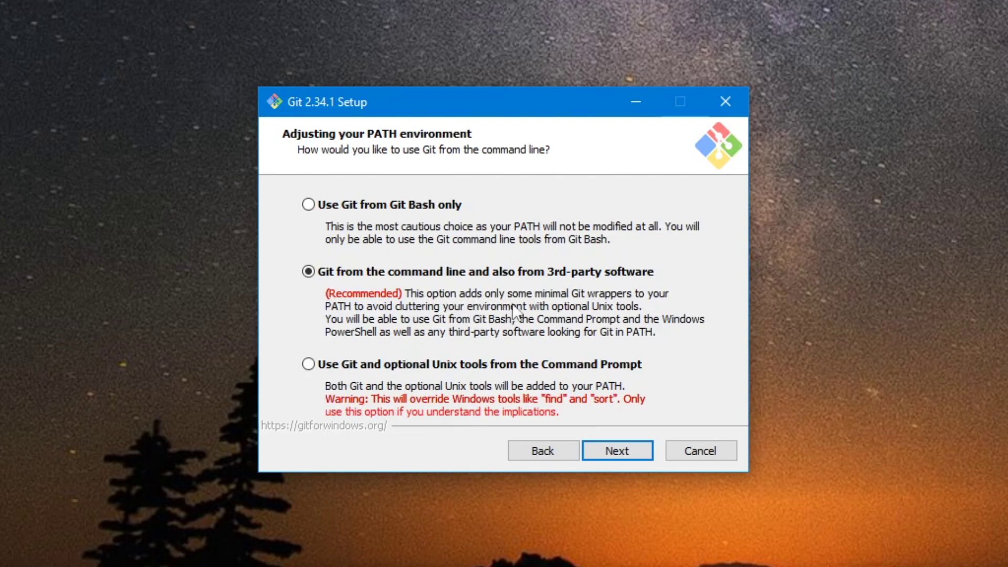
Accept Git from the command line and 3rd-party software, with bundled OpenSSH and the OpenSSL library for connections
{"action": "left_click", "coordinate": [621, 451]}
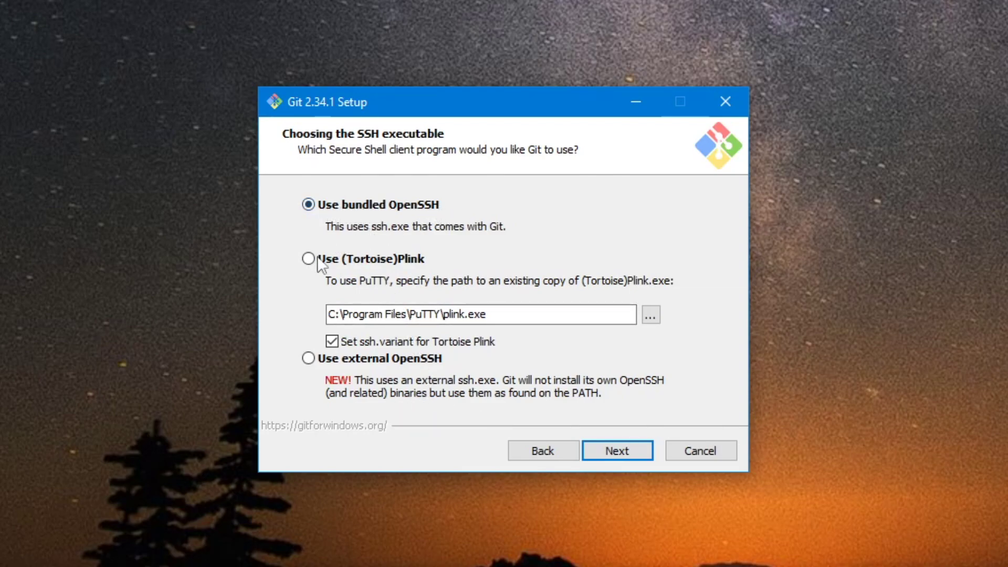
{"action": "left_click", "coordinate": [617, 454]}
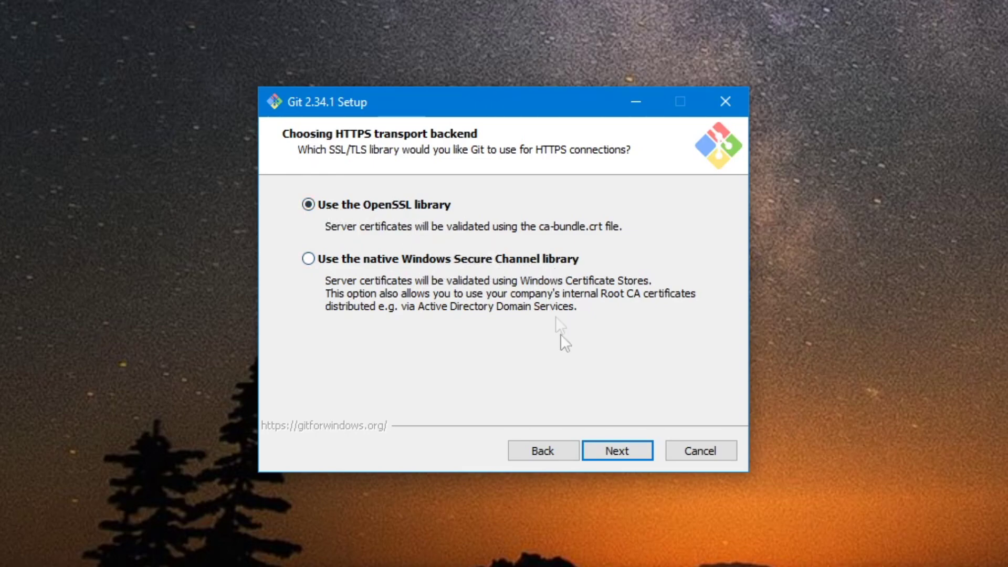
{"action": "left_click", "coordinate": [609, 449]}
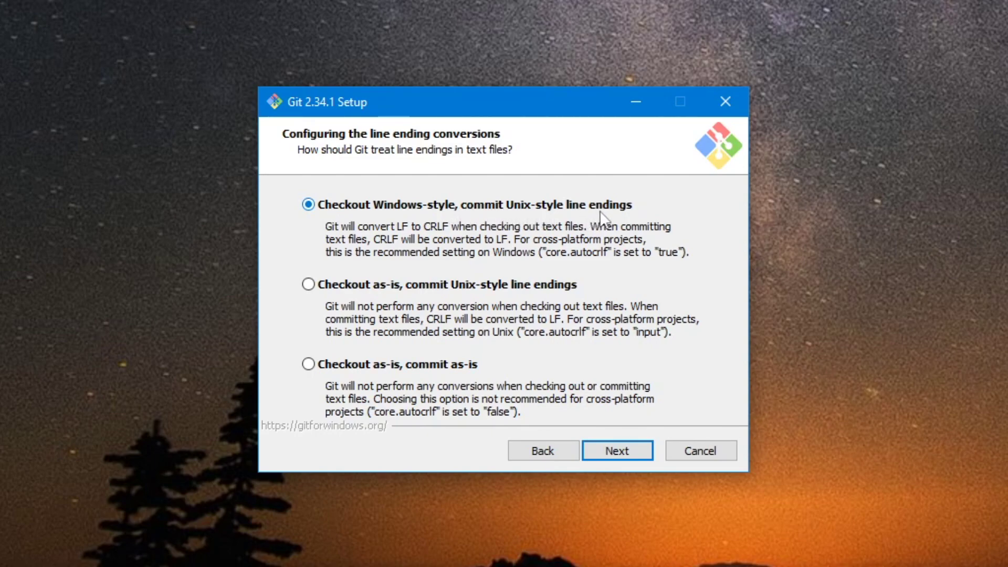
Accept Windows-style checkout with Unix-style commits, the MinTTY terminal, and the default fast-forward or merge behavior for git pull
{"action": "left_click", "coordinate": [617, 452]}
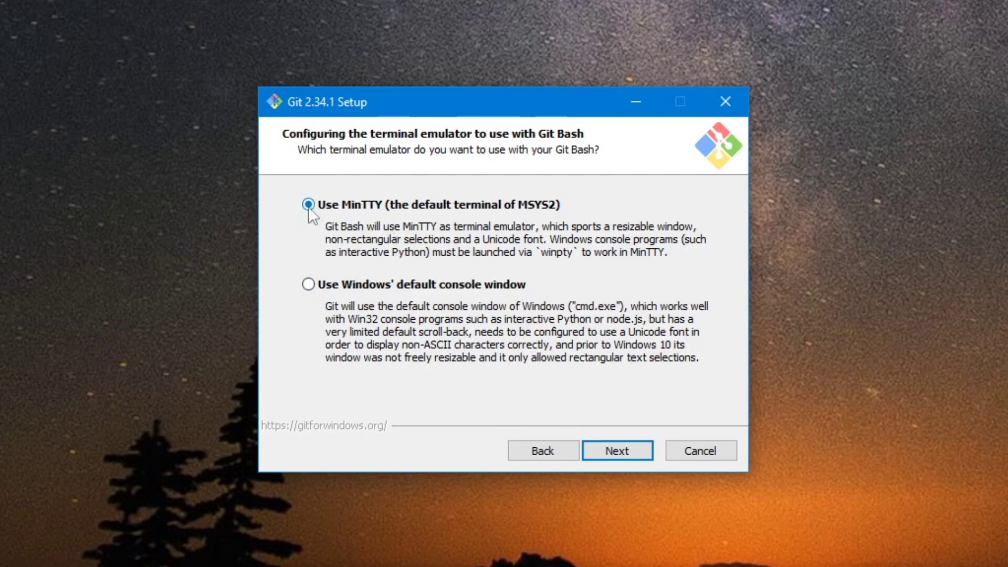
{"action": "left_click", "coordinate": [623, 452]}
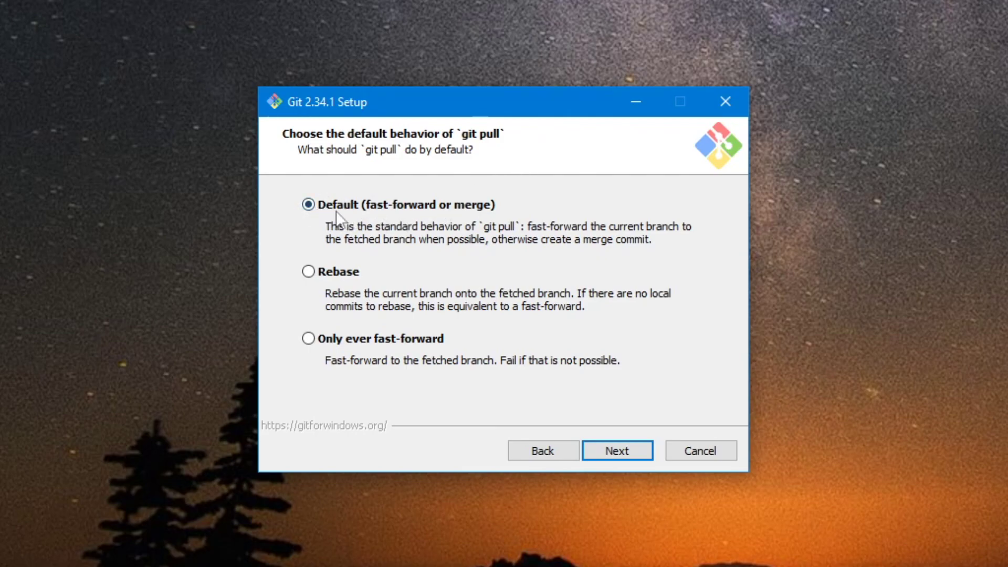
{"action": "left_click", "coordinate": [617, 457]}
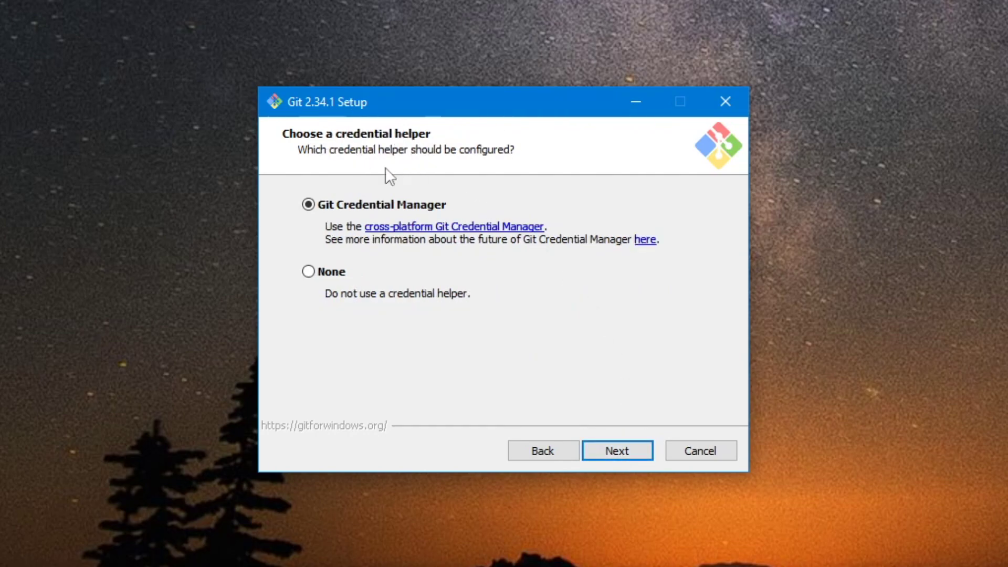
Use Git Credential Manager and start the installation with only file system caching enabled and no experimental options
{"action": "left_click", "coordinate": [308, 204]}
{"action": "left_click", "coordinate": [617, 451]}
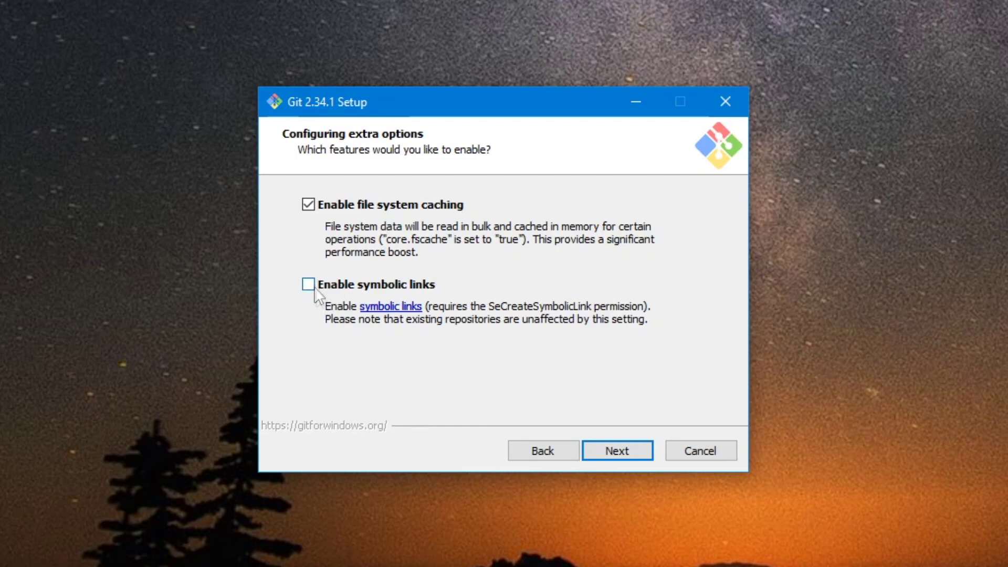
{"action": "left_click", "coordinate": [602, 449]}
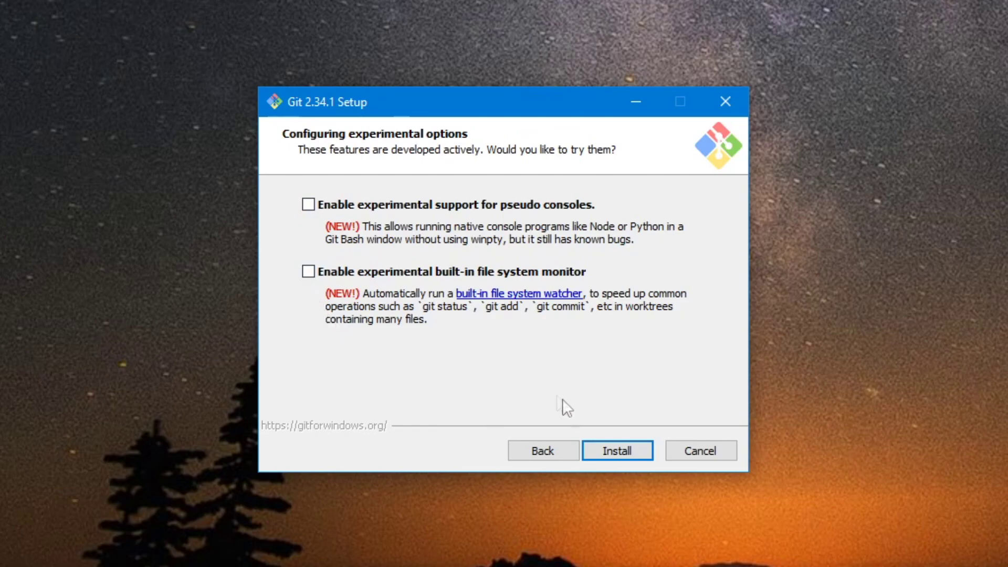
{"action": "left_click", "coordinate": [618, 462]}
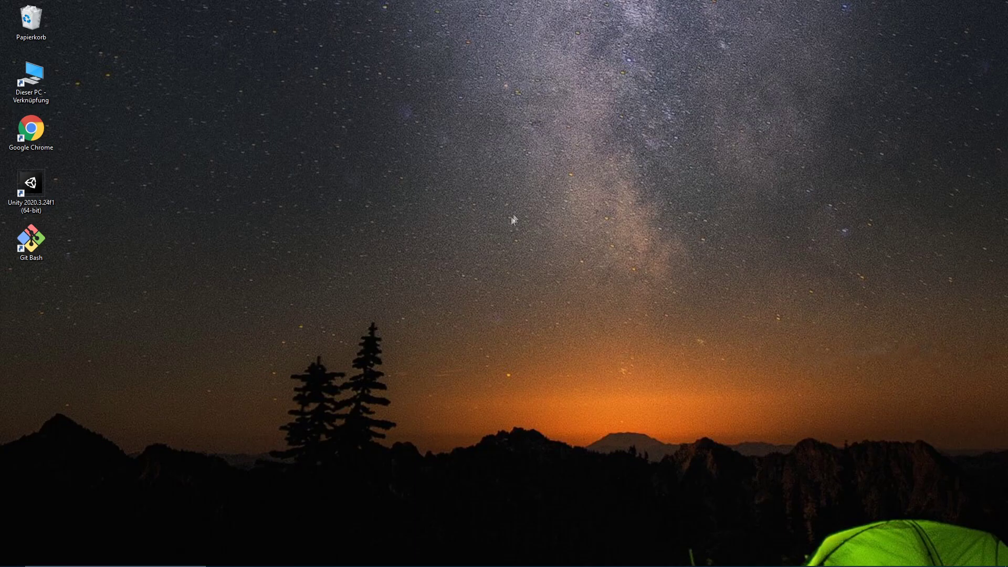
Launch Git Bash from the desktop and maximize its window
{"action": "left_click", "coordinate": [37, 243]}
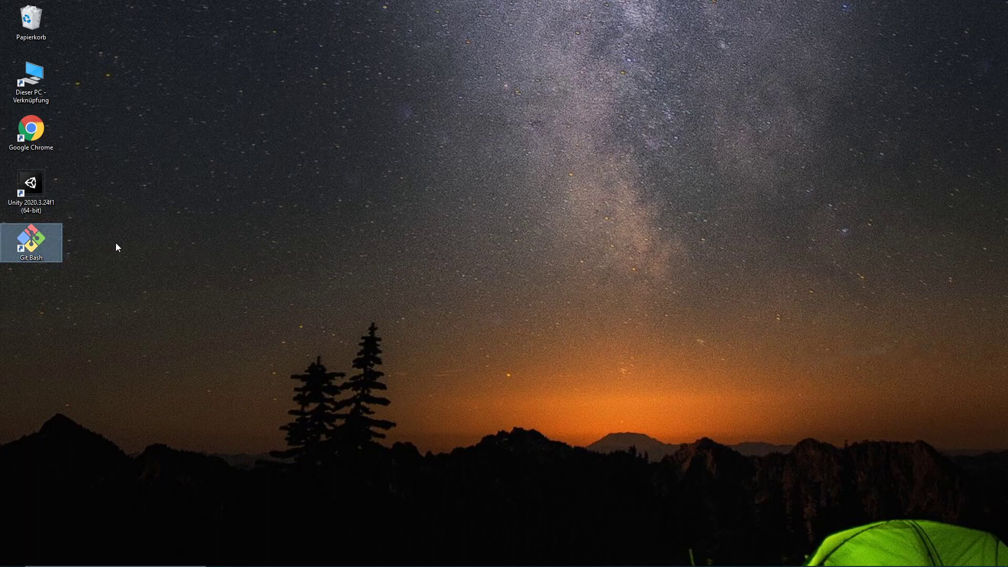
{"action": "double_click", "coordinate": [42, 240]}
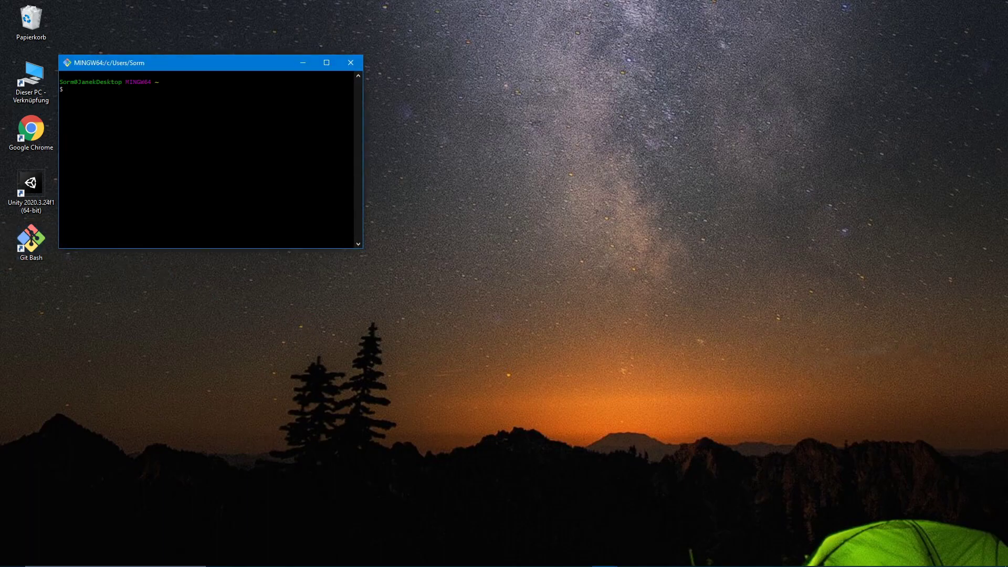
{"action": "left_click_drag", "start_coordinate": [225, 64], "coordinate": [535, 136]}
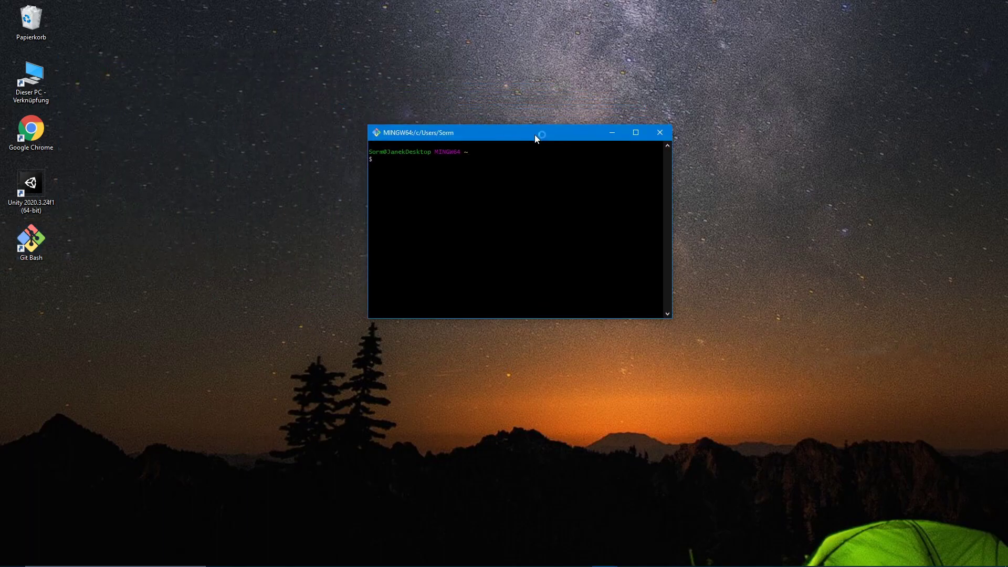
{"action": "left_click", "coordinate": [635, 133]}
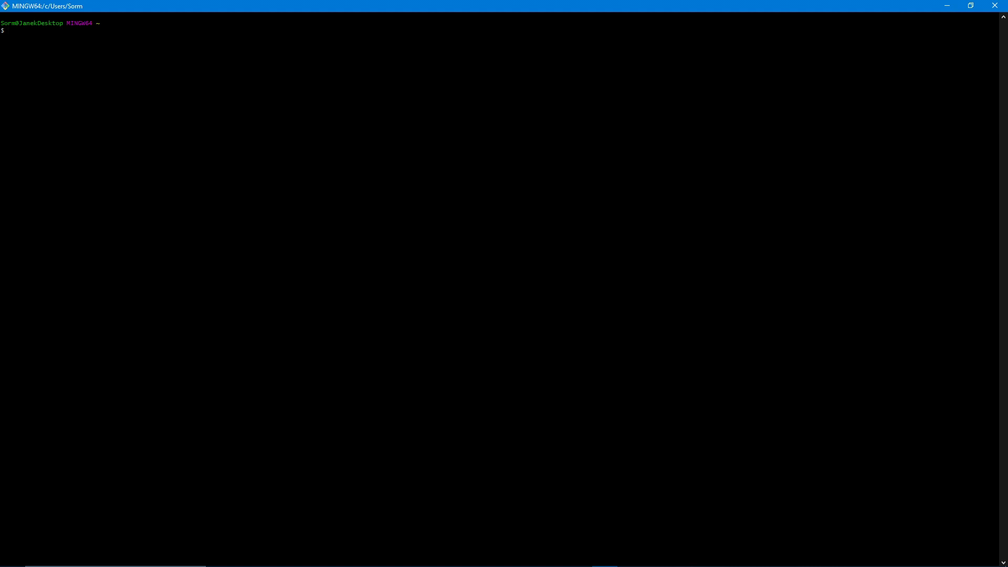
Enlarge the Git Bash terminal text until the prompt is easily readable
{"action": "key", "text": "ctrl+equal"}
{"action": "key", "text": "ctrl+equal"}
{"action": "key", "text": "ctrl+equal"}
{"action": "key", "text": "ctrl+equal"}
{"action": "key", "text": "ctrl+equal"}
{"action": "key", "text": "ctrl+equal"}
{"action": "key", "text": "ctrl+equal"}
{"action": "key", "text": "ctrl+equal"}
{"action": "key", "text": "ctrl+equal"}
{"action": "key", "text": "ctrl+equal"}
{"action": "key", "text": "ctrl+equal"}
{"action": "key", "text": "ctrl+equal"}
{"action": "key", "text": "ctrl+equal"}
{"action": "key", "text": "ctrl+equal"}
{"action": "key", "text": "ctrl+equal"}
{"action": "key", "text": "ctrl+equal"}
{"action": "key", "text": "ctrl+equal"}
{"action": "key", "text": "ctrl+equal"}
{"action": "key", "text": "ctrl+equal"}
{"action": "key", "text": "ctrl+equal"}
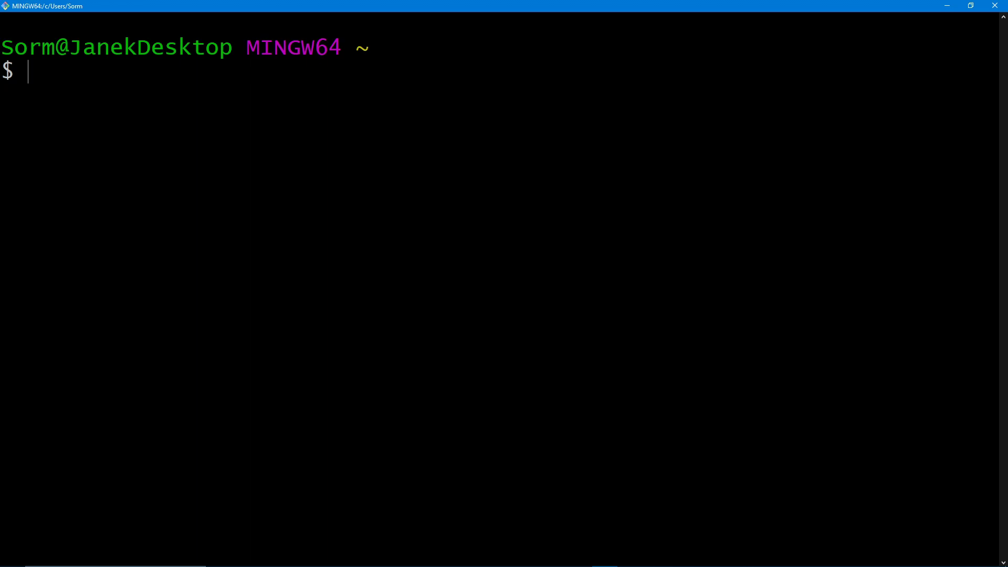
Set the global Git user.name to the person's full name in quotes with git config --global
{"action": "type", "text": "git config"}
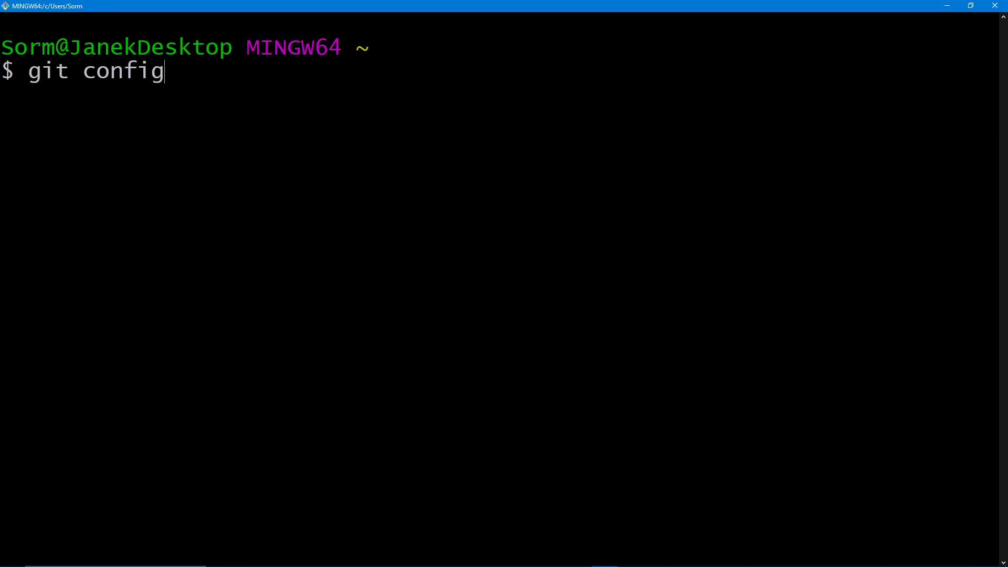
{"action": "type", "text": " --global"}
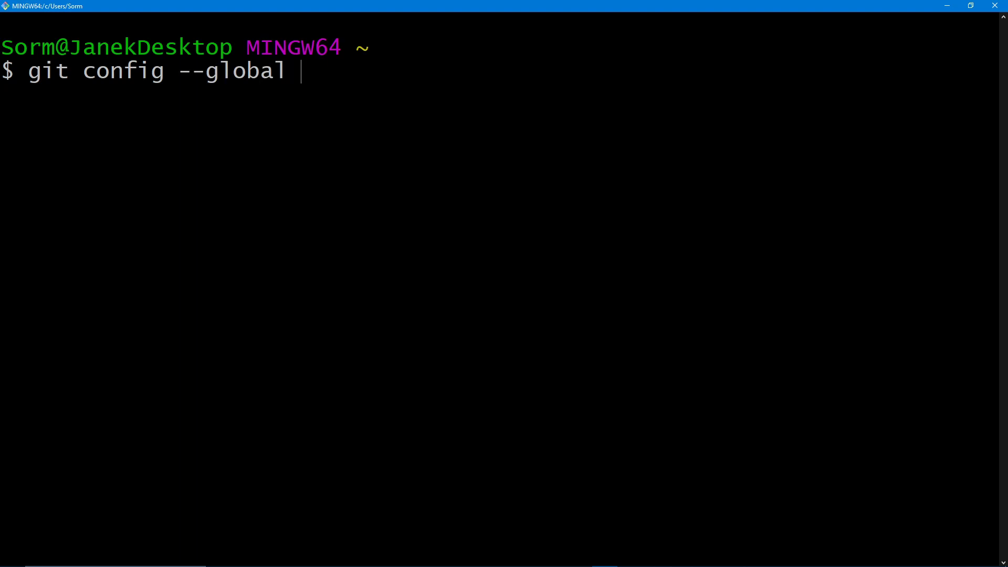
{"action": "type", "text": " user.name"}
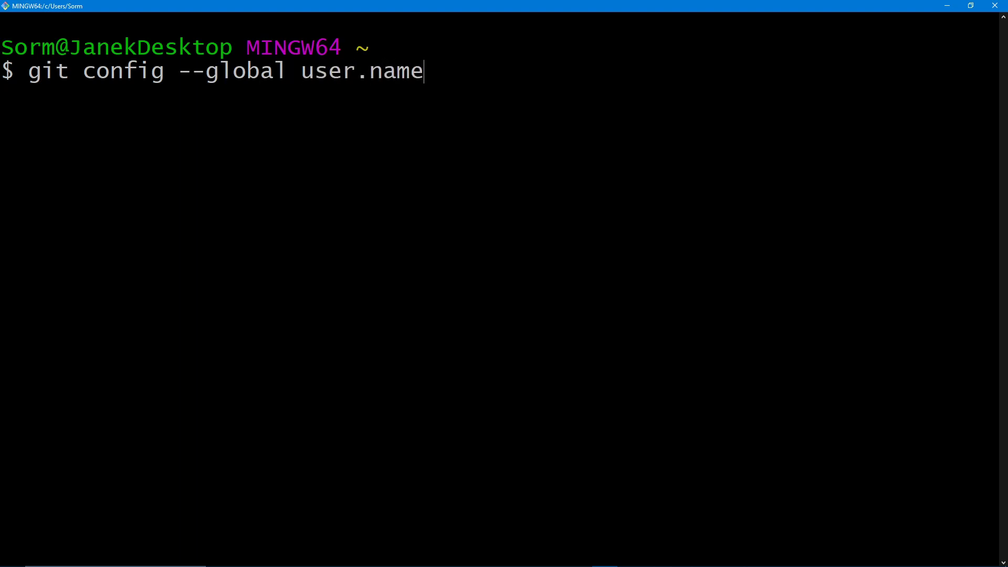
{"action": "type", "text": " \"Janek Pruin\""}
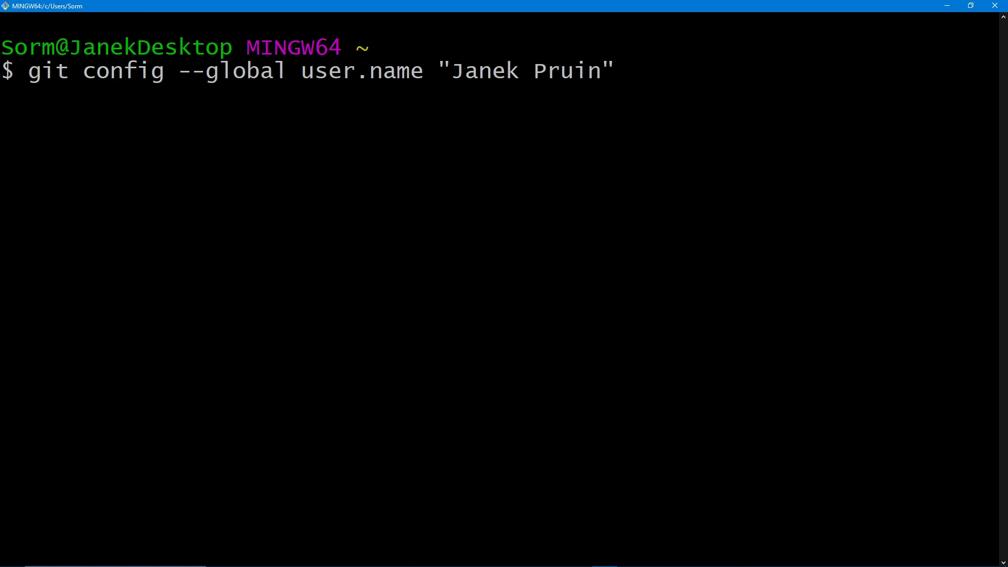
{"action": "key", "text": "Return"}
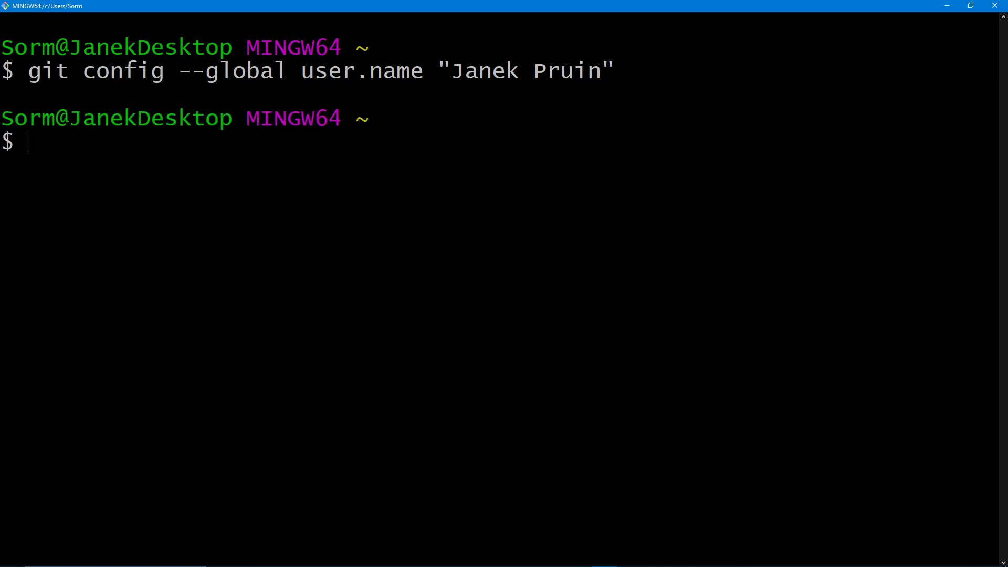